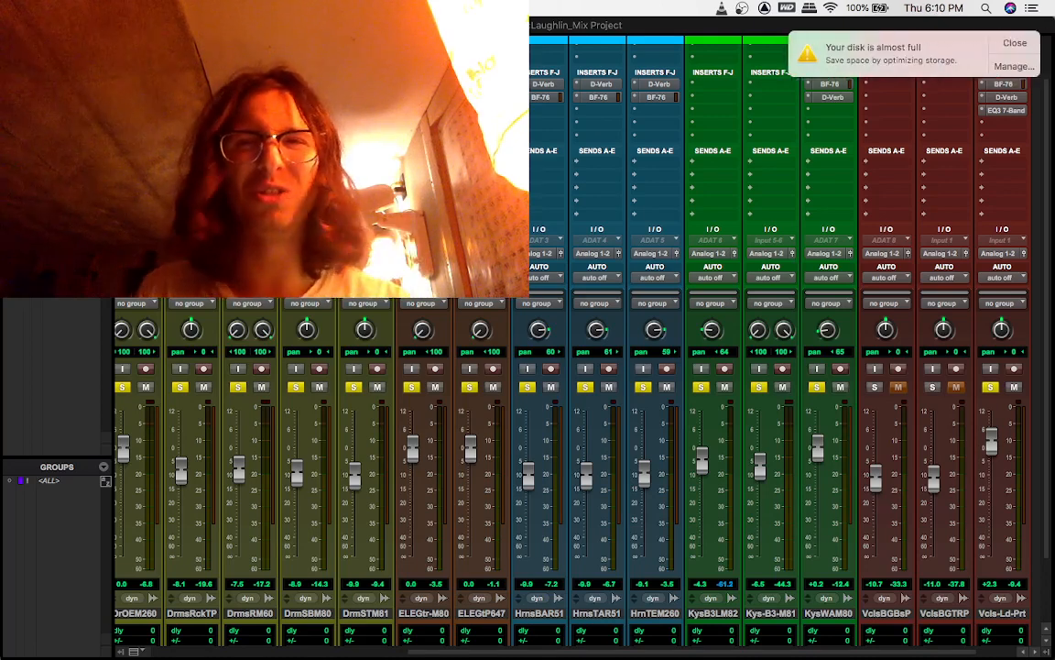
# - Dismiss the disk space alert and play back the mix at a raised system volume while viewing tracks through to the lead vocal
pyautogui.click(1016, 43)
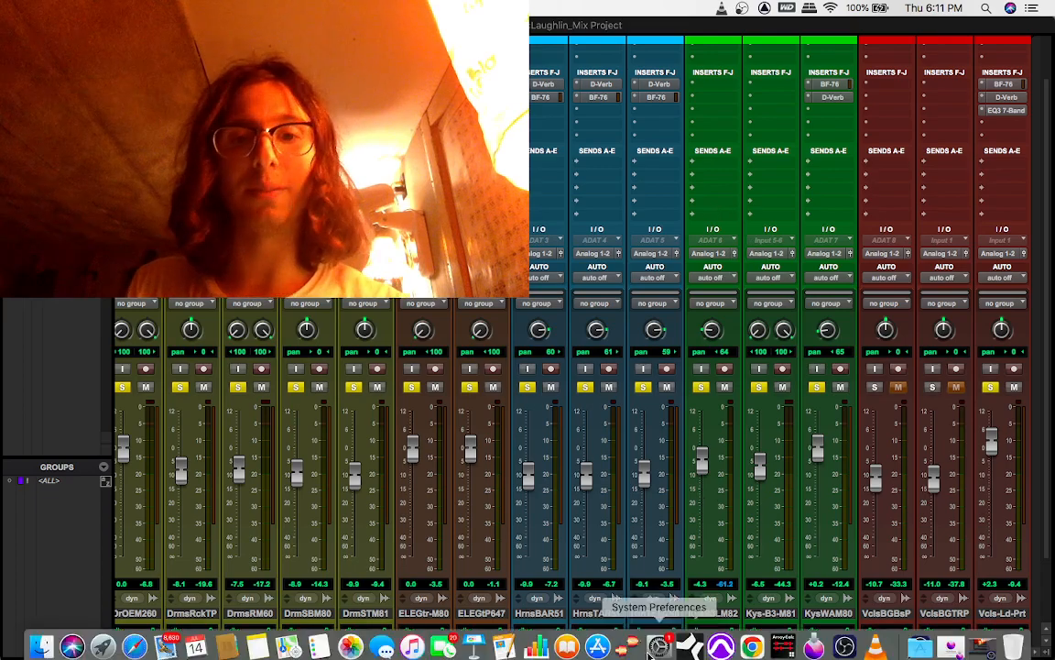
pyautogui.moveTo(639, 651); pyautogui.dragTo(394, 648)
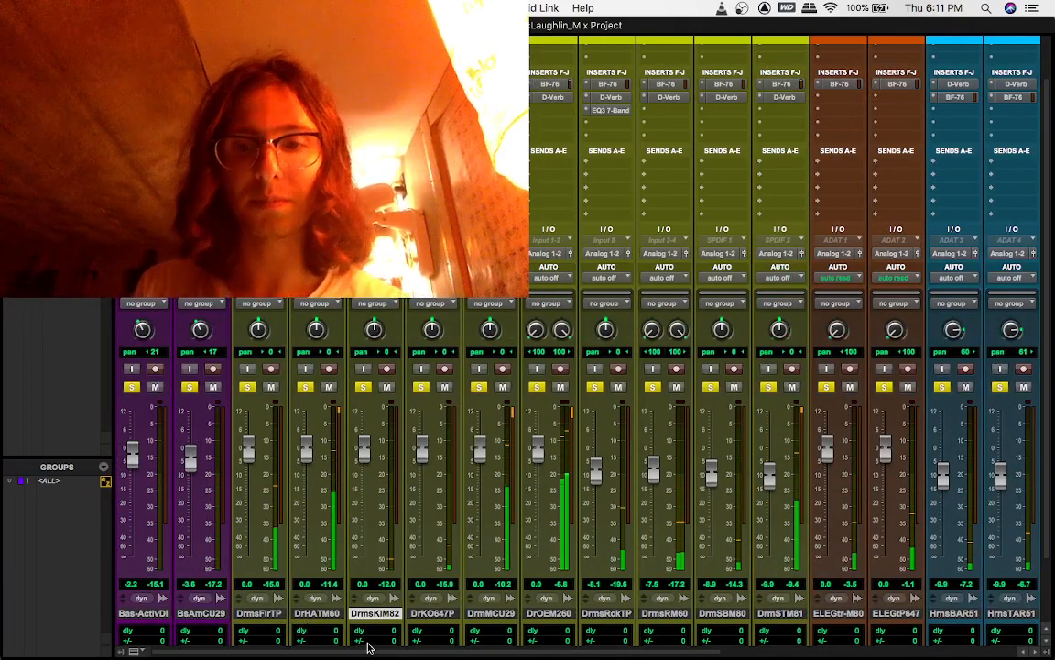
pyautogui.press('XF86AudioRaiseVolume')
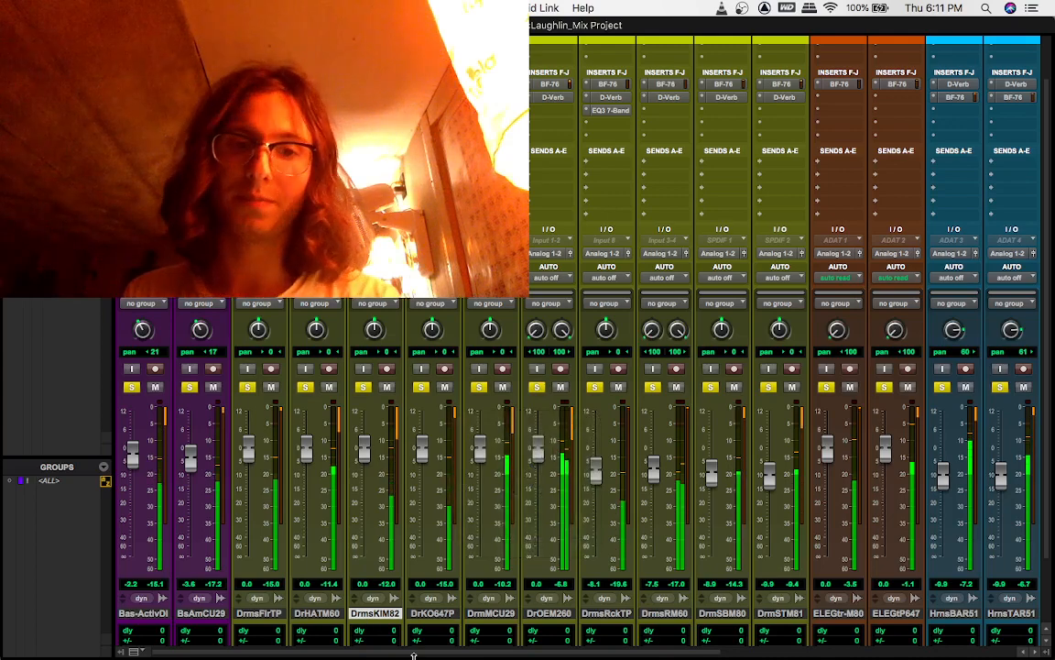
pyautogui.press('XF86AudioRaiseVolume')
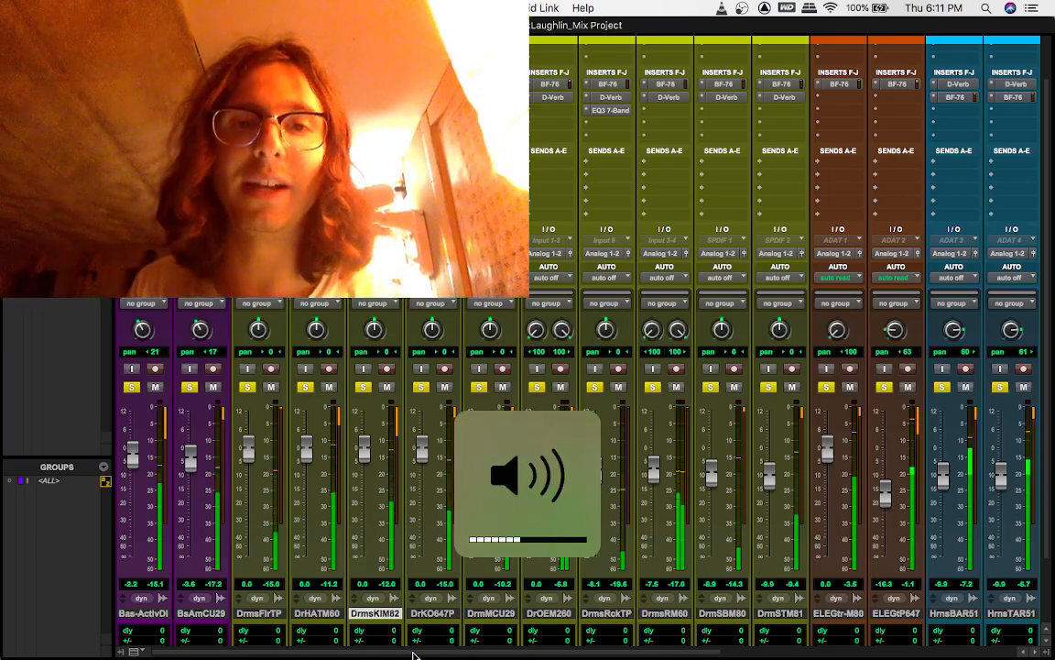
pyautogui.moveTo(394, 651); pyautogui.dragTo(716, 657)
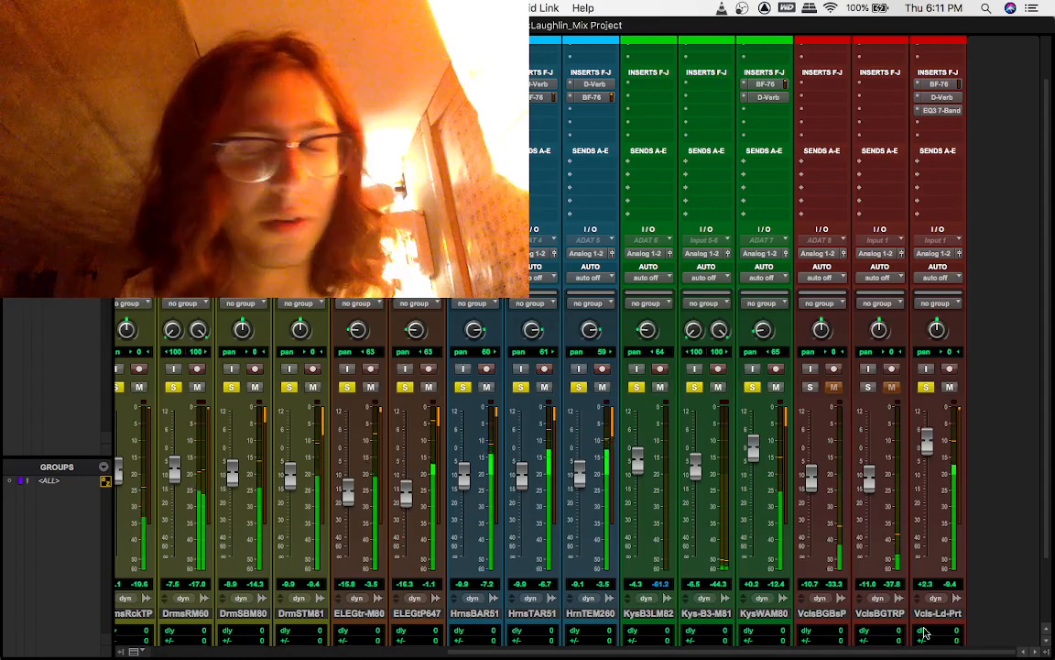
# - Turn automation off on both electric guitar tracks, ELEGtr-M80 and ELEGtP647
pyautogui.moveTo(833, 656); pyautogui.dragTo(477, 656)
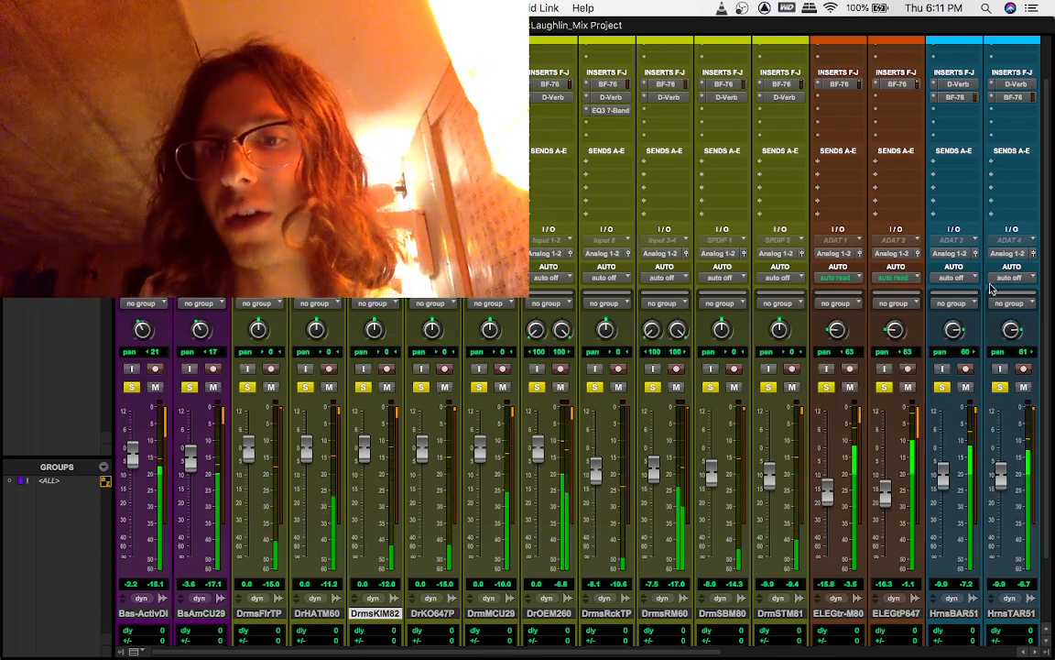
pyautogui.click(854, 278)
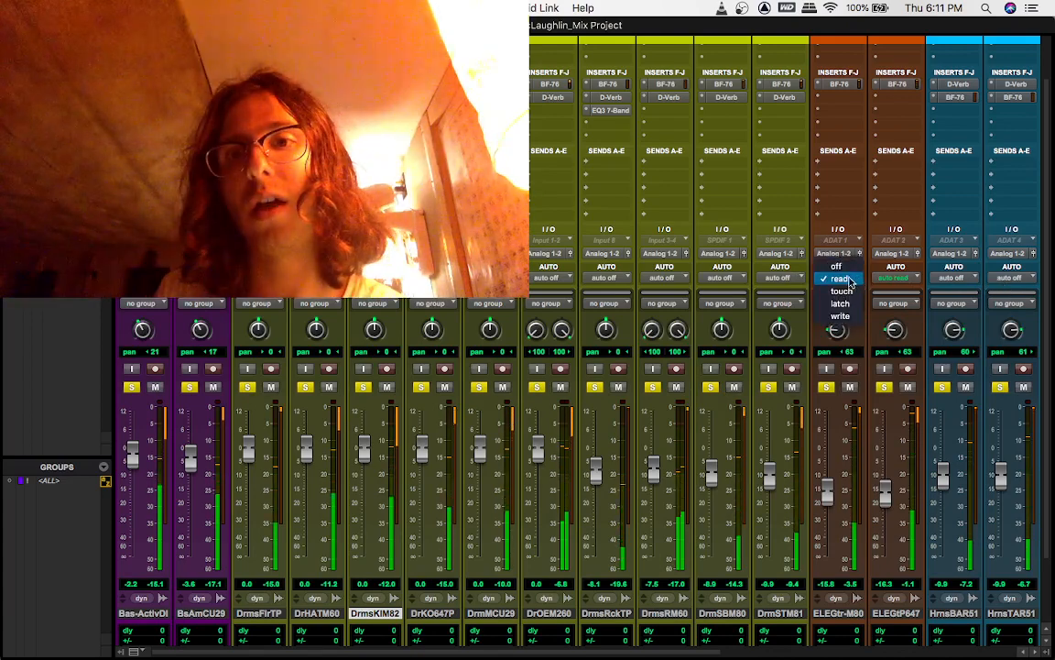
pyautogui.click(889, 282)
pyautogui.click(889, 281)
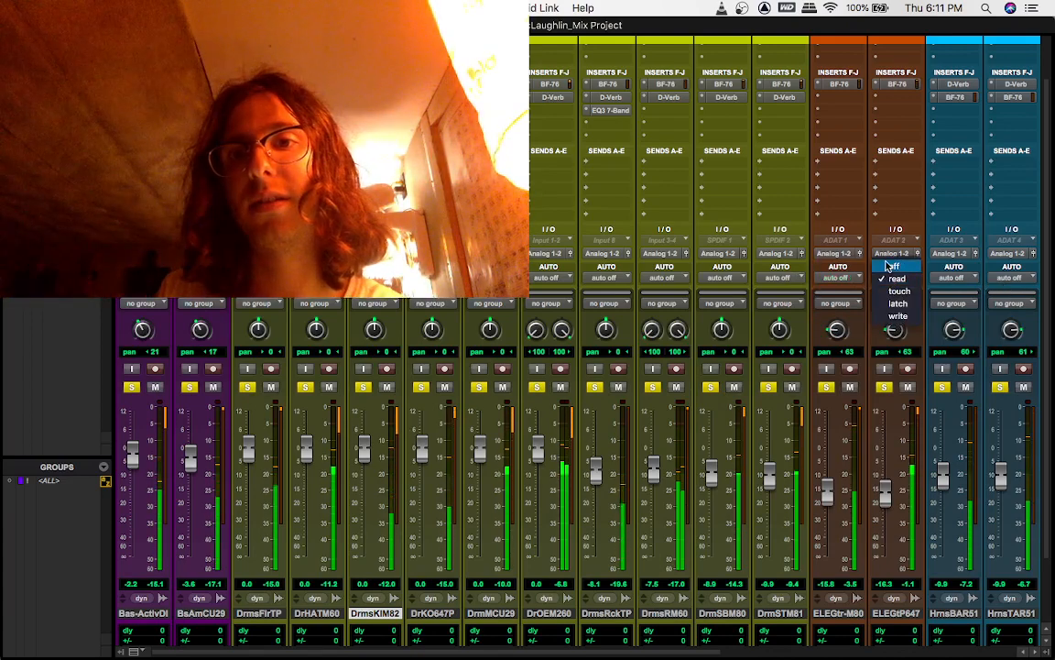
pyautogui.click(891, 267)
# - Set the lead vocal track Vcls-Ld-Prt to write automation, raising its fader to about +7.5 dB and its pan to about 15
pyautogui.hscroll(10, 683, 633)
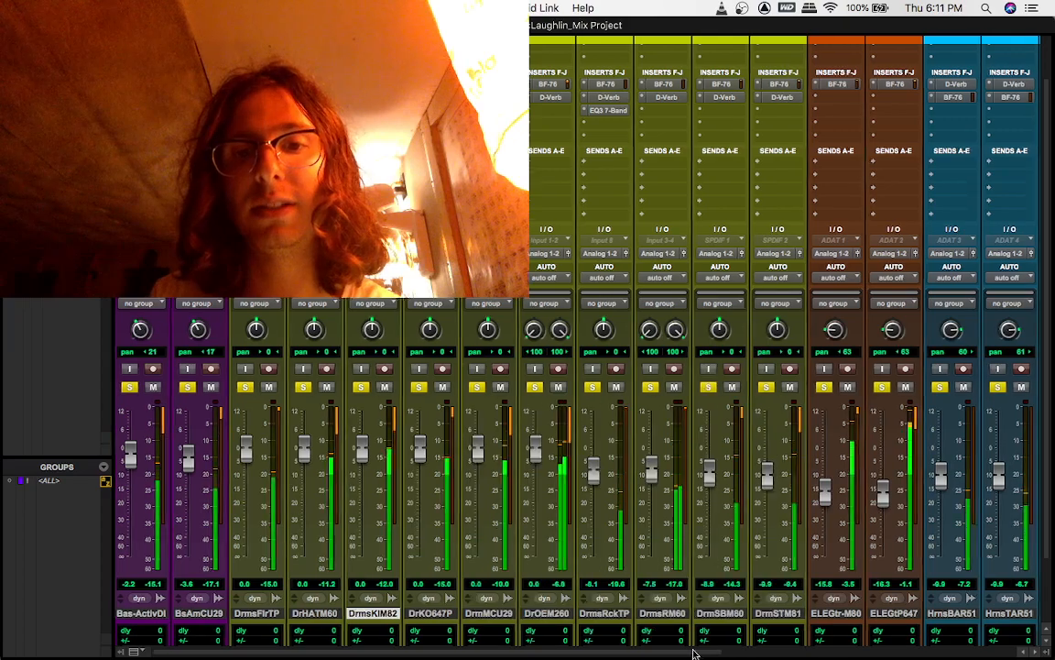
pyautogui.hscroll(-3, 981, 630)
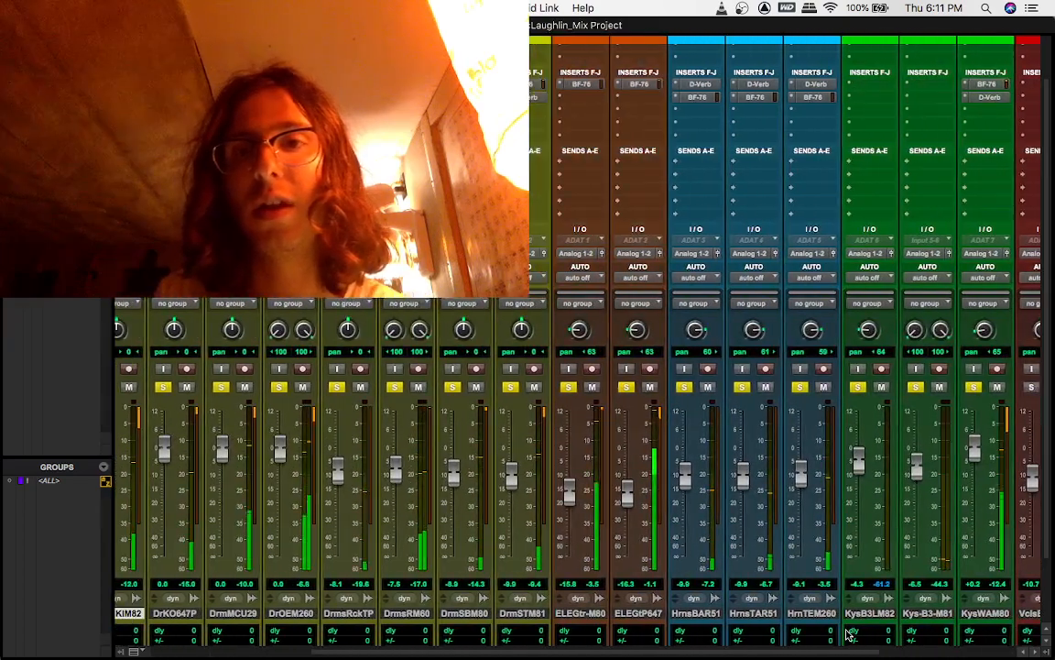
pyautogui.hscroll(3, 962, 631)
pyautogui.hscroll(2, 943, 628)
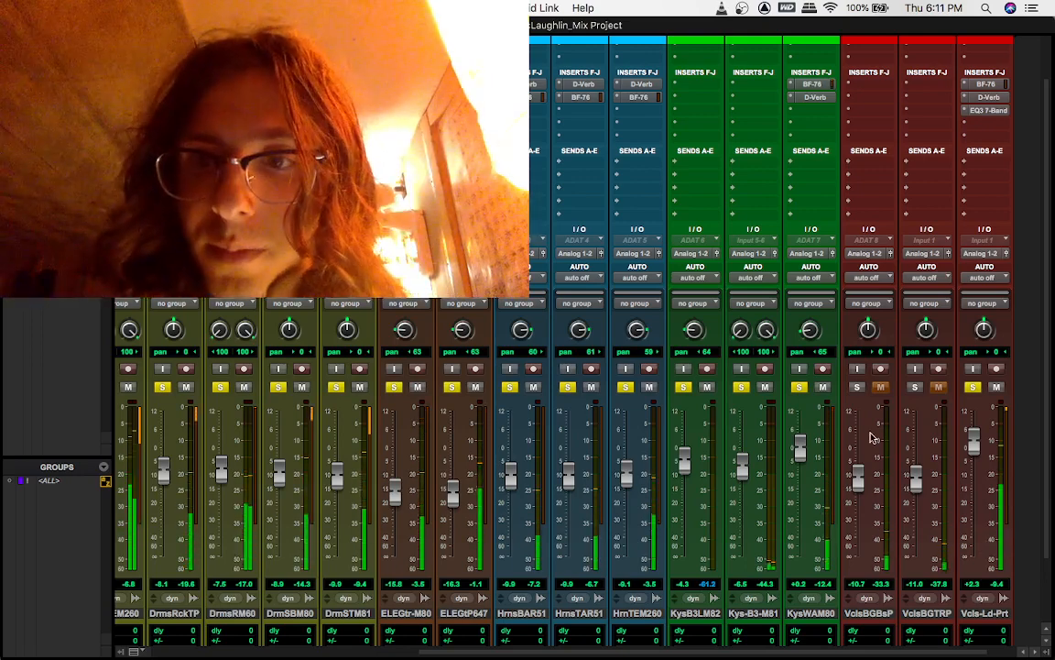
pyautogui.click(988, 279)
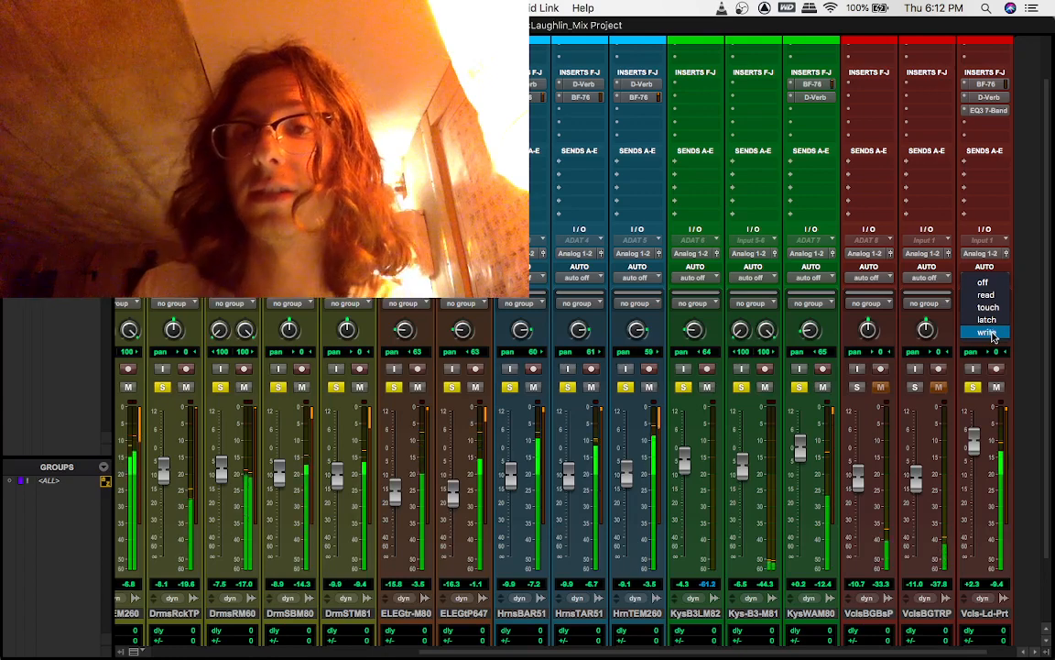
pyautogui.click(987, 332)
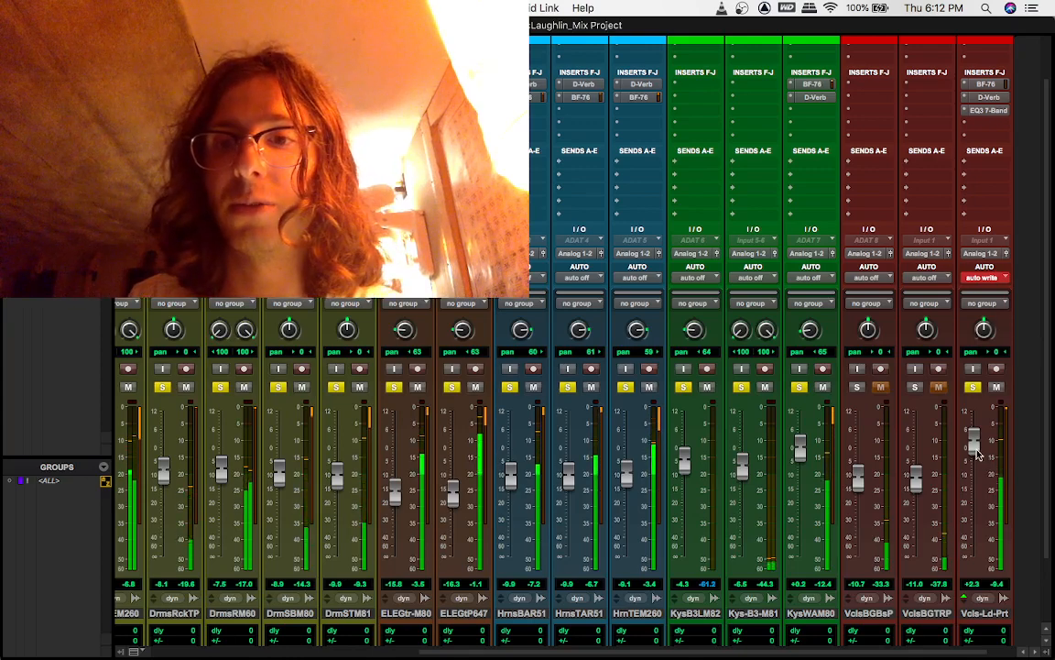
pyautogui.moveTo(975, 449); pyautogui.dragTo(975, 439)
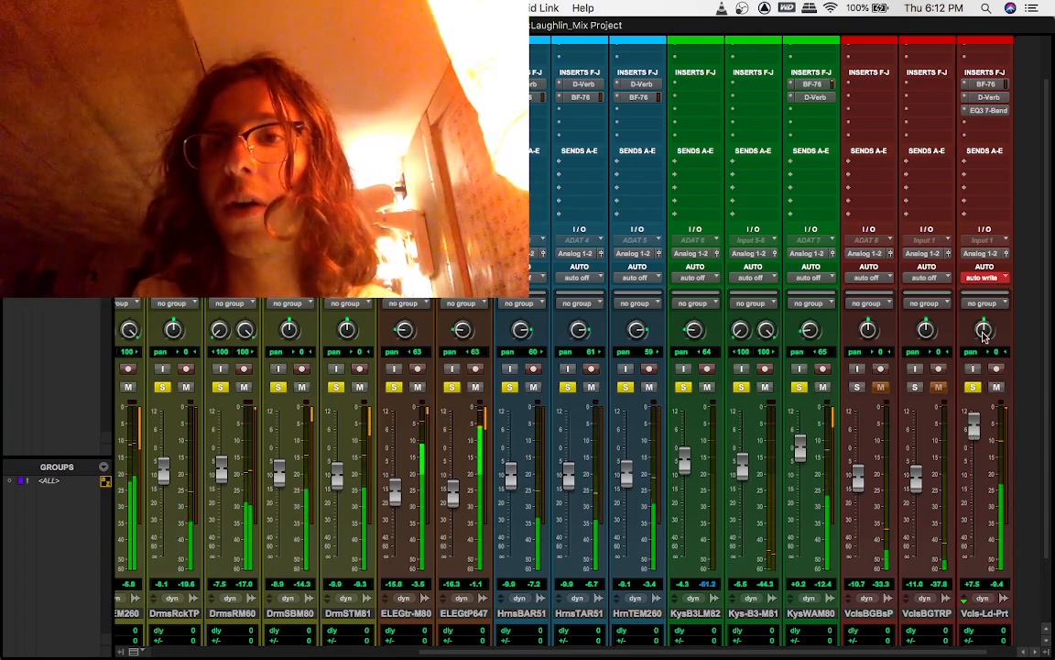
pyautogui.moveTo(985, 335); pyautogui.dragTo(984, 330)
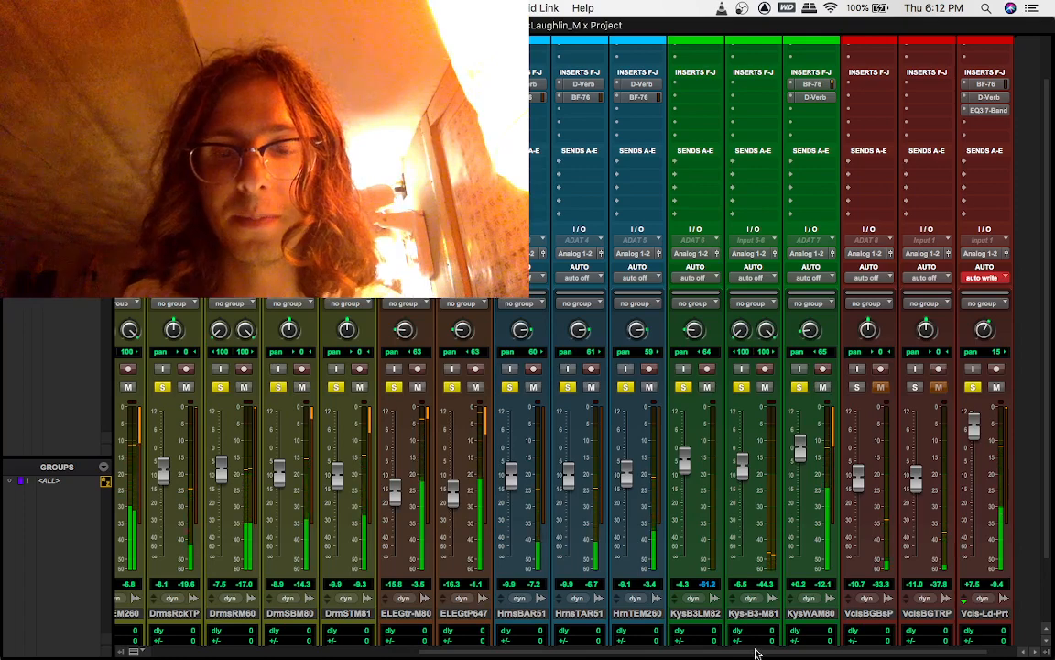
# - Set the automation mode of both electric guitar tracks, ELEGtr-M80 and ELEGtP647, to write
pyautogui.moveTo(756, 653); pyautogui.dragTo(632, 651)
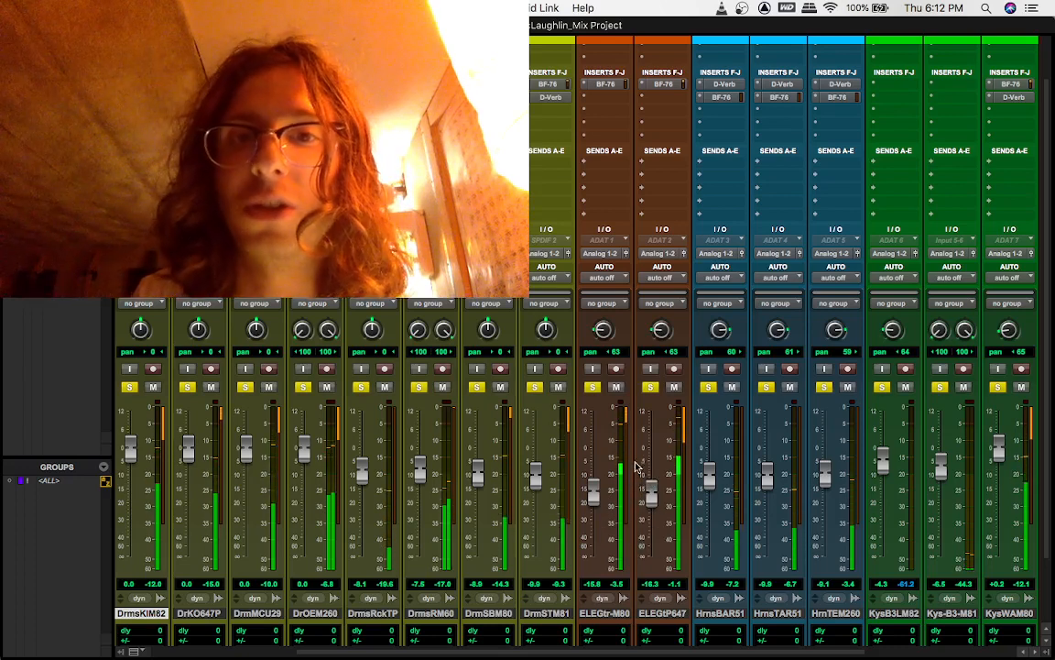
pyautogui.click(604, 277)
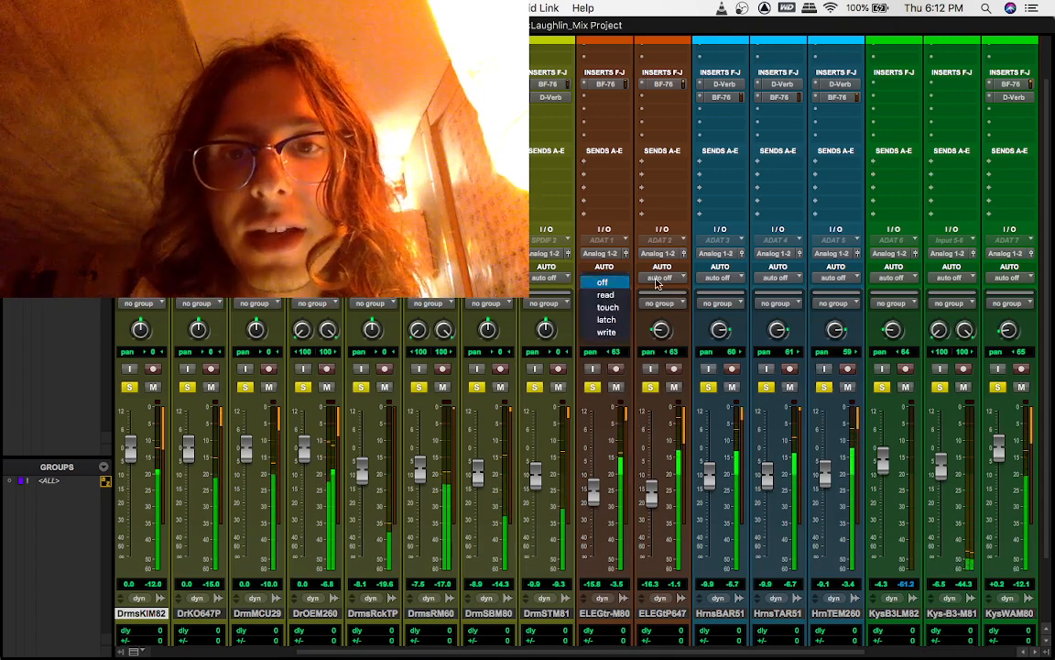
pyautogui.click(606, 331)
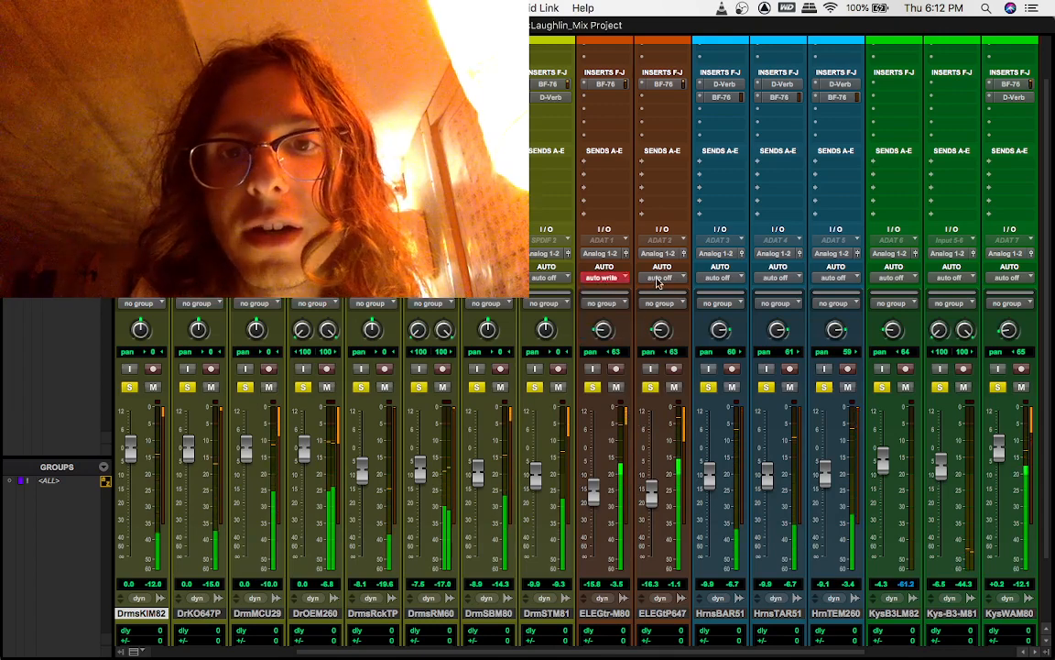
pyautogui.click(661, 277)
pyautogui.click(664, 332)
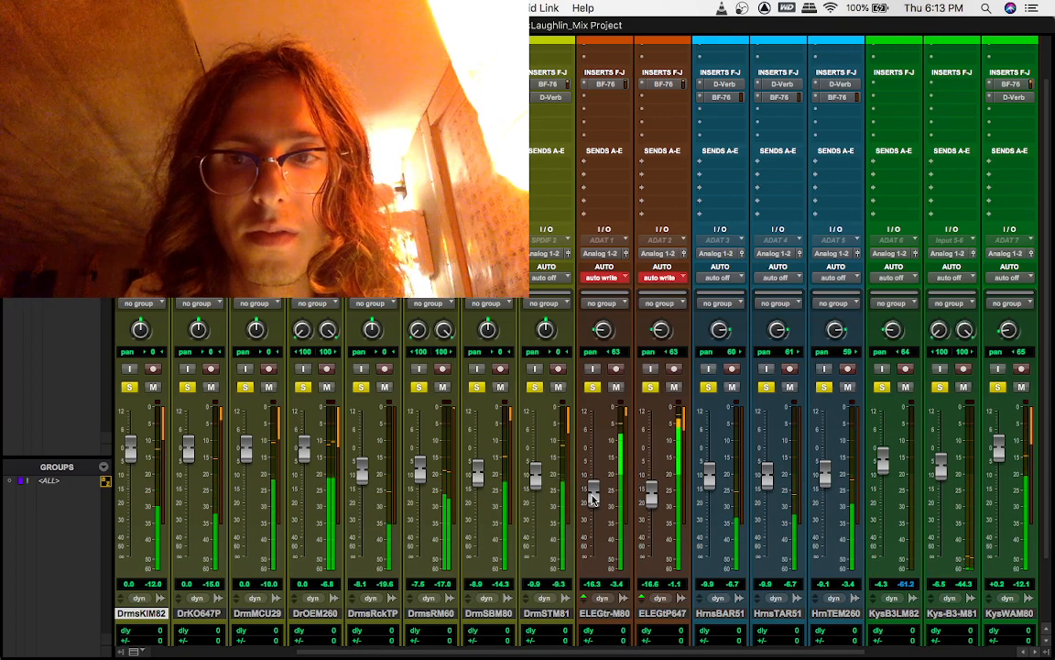
# - Raise the ELEGtr-M80 and ELEGtP647 faders to about -6.5 and -7.0 dB and pan them near center, at about 2 and 4
pyautogui.moveTo(594, 499); pyautogui.dragTo(593, 477)
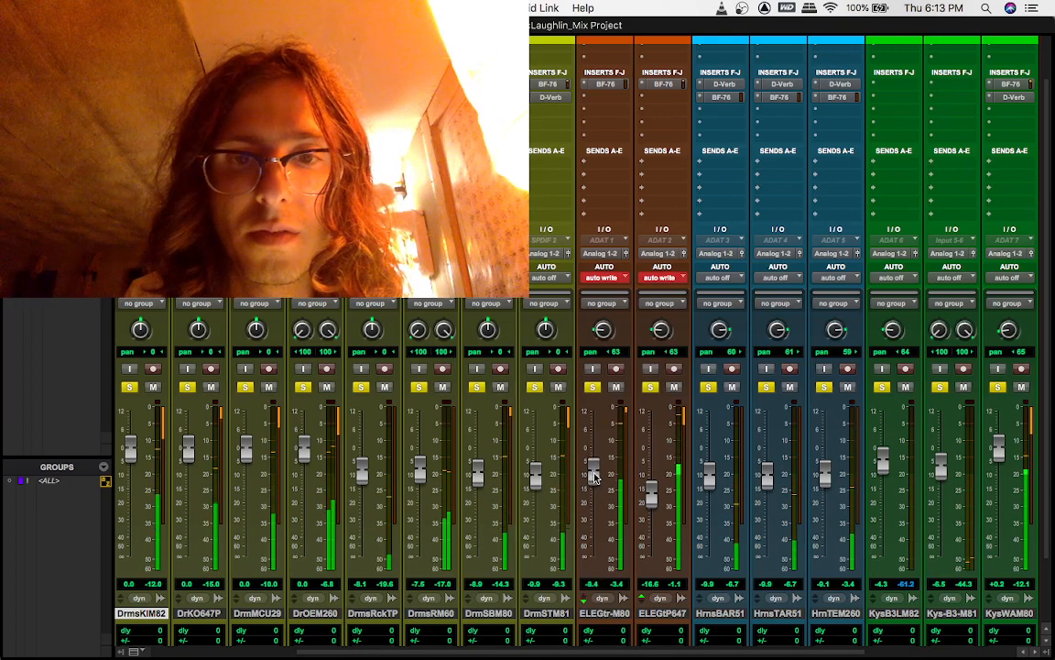
pyautogui.moveTo(652, 500); pyautogui.dragTo(590, 469)
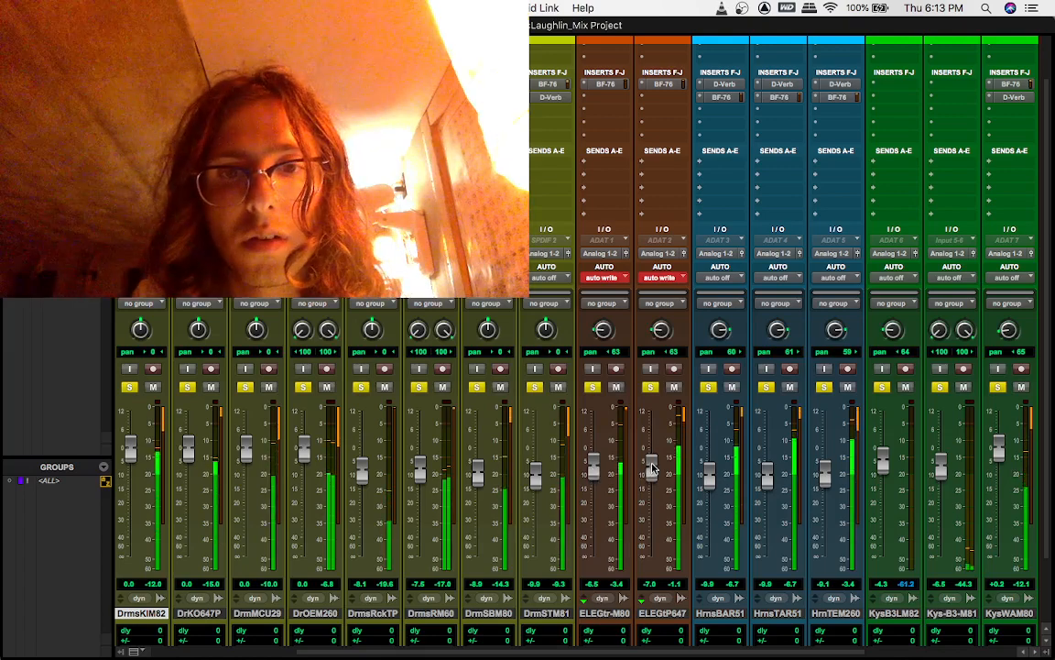
pyautogui.moveTo(654, 468)
pyautogui.mouseDown()
pyautogui.moveTo(596, 471)
pyautogui.moveTo(648, 474)
pyautogui.mouseUp()
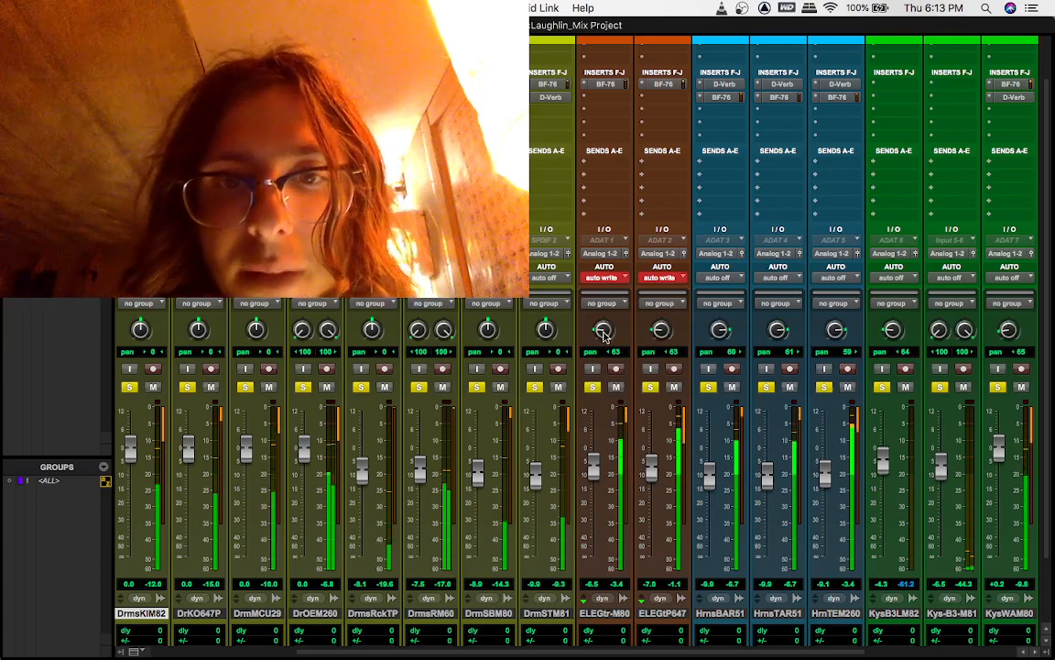
pyautogui.moveTo(604, 334); pyautogui.dragTo(605, 303)
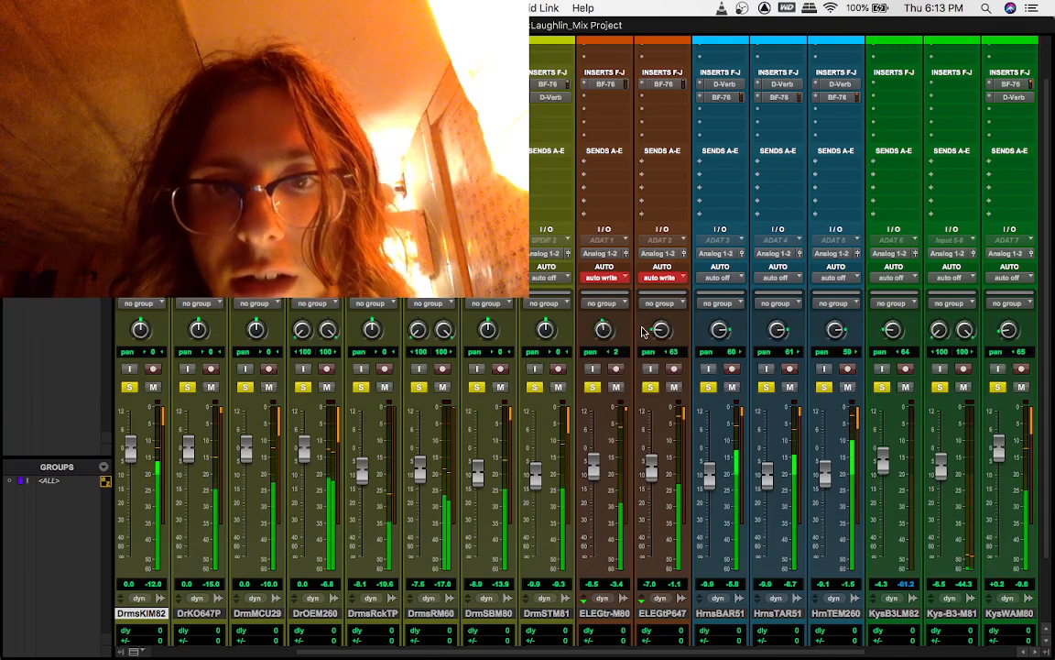
pyautogui.moveTo(656, 331); pyautogui.dragTo(656, 304)
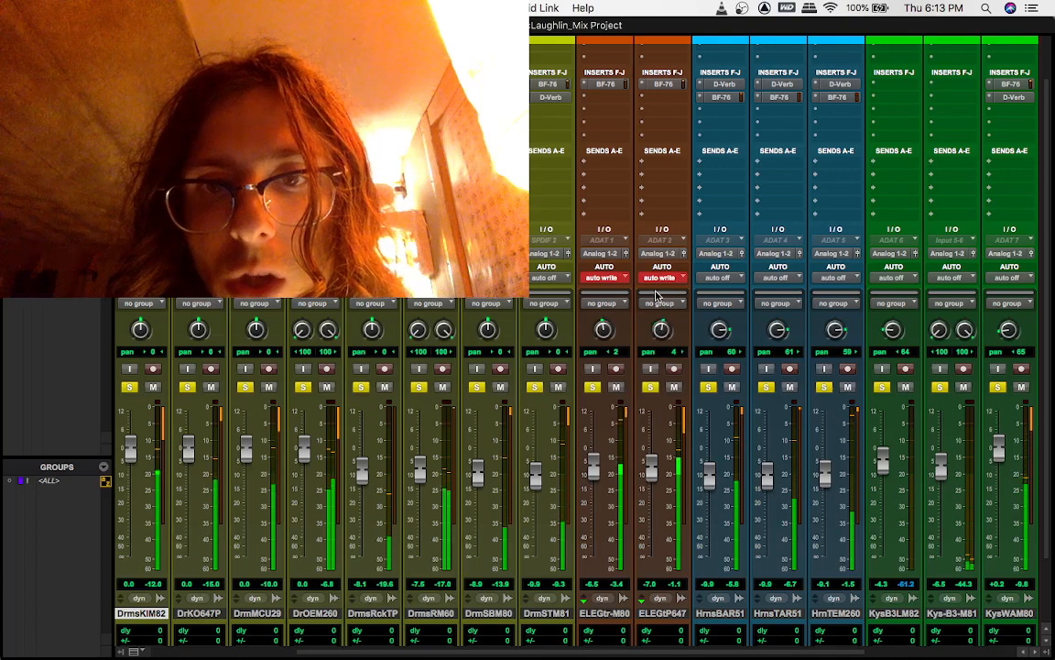
# - Ride both electric guitar faders up to just above 0 dB and down to about -11.5 and -11.8 dB, ending with playback stopped
pyautogui.moveTo(601, 465); pyautogui.dragTo(601, 445)
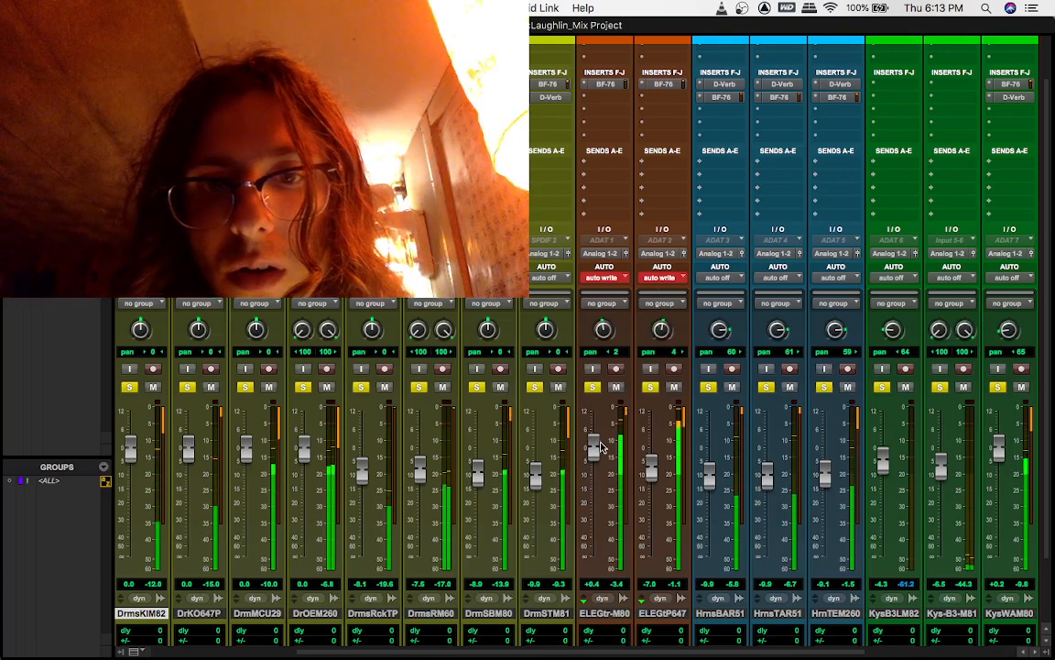
pyautogui.moveTo(662, 472); pyautogui.dragTo(649, 448)
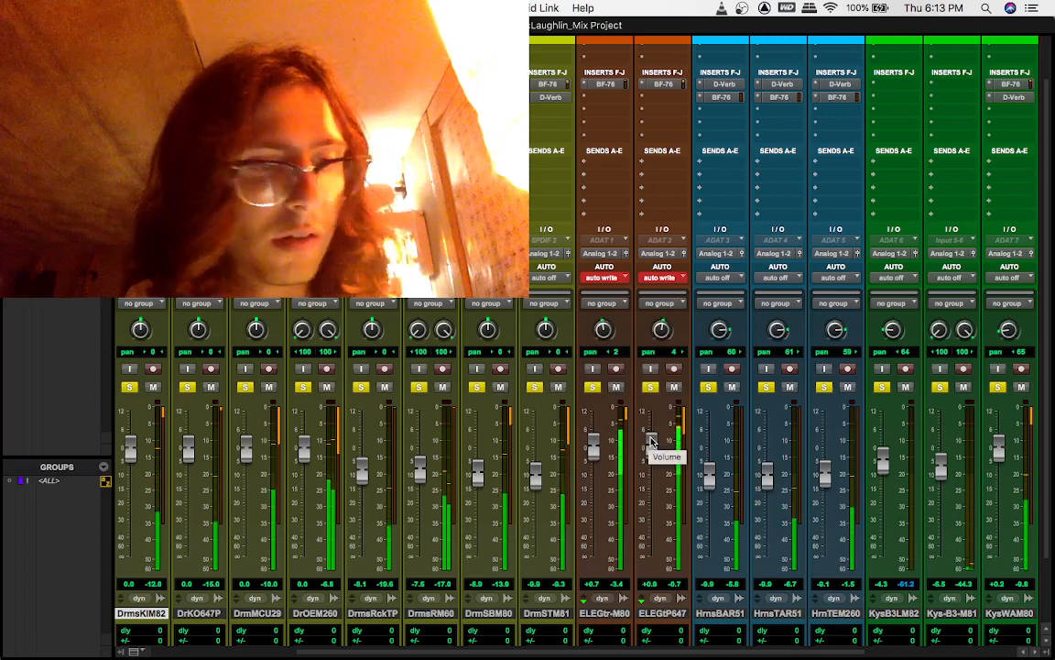
pyautogui.moveTo(651, 441); pyautogui.dragTo(597, 484)
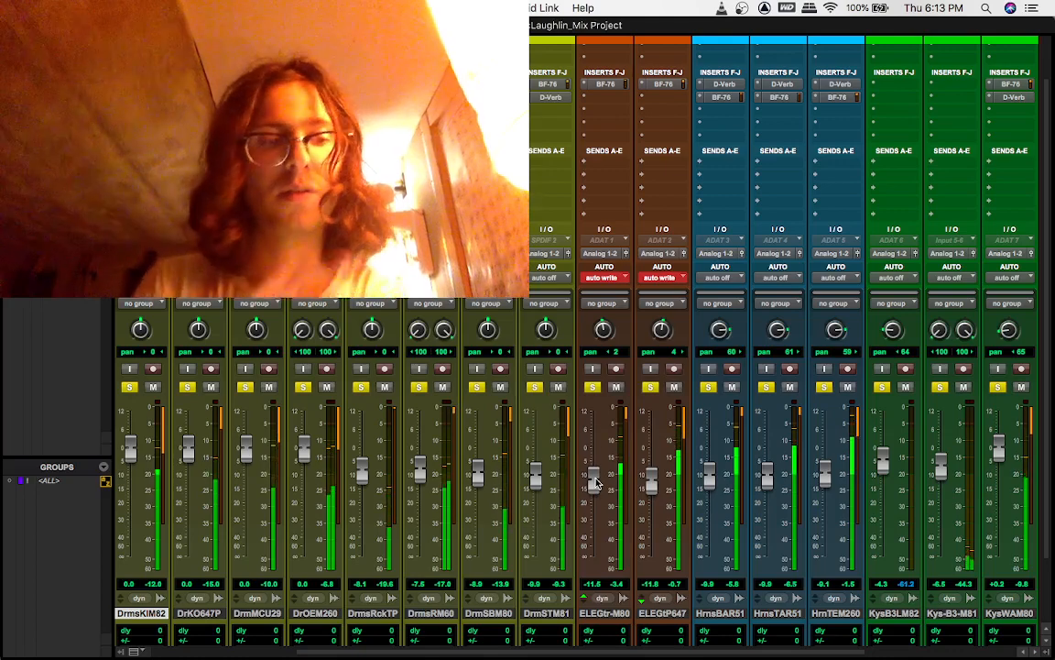
pyautogui.press('space')
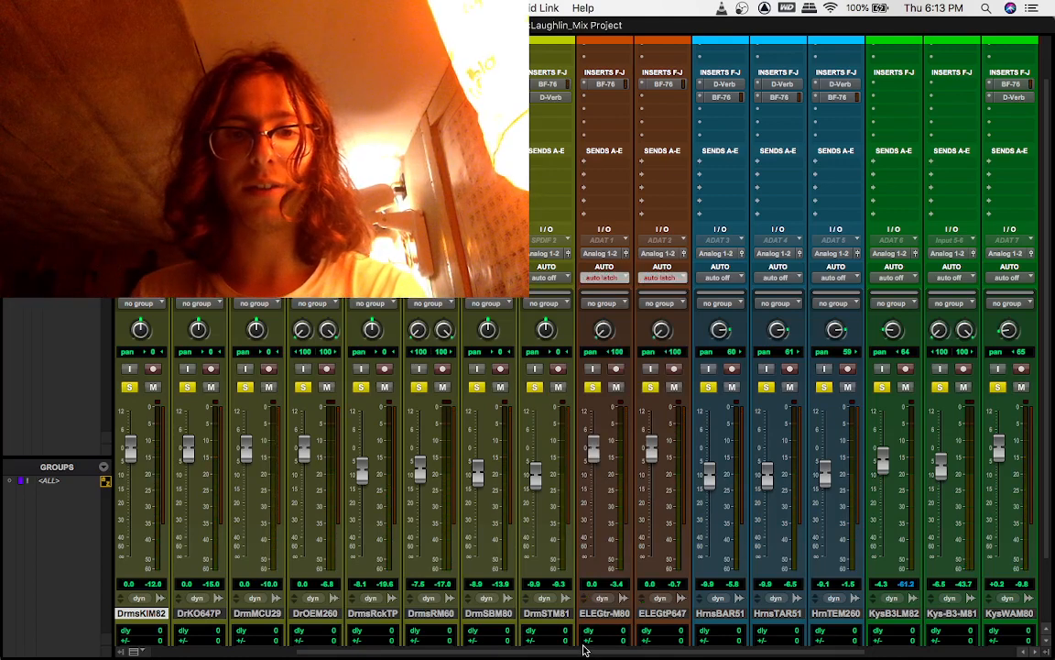
# - Look over the guitar and vocal tracks' automation modes and replay the mix to check the written fader and pan moves
pyautogui.moveTo(586, 652); pyautogui.dragTo(658, 641)
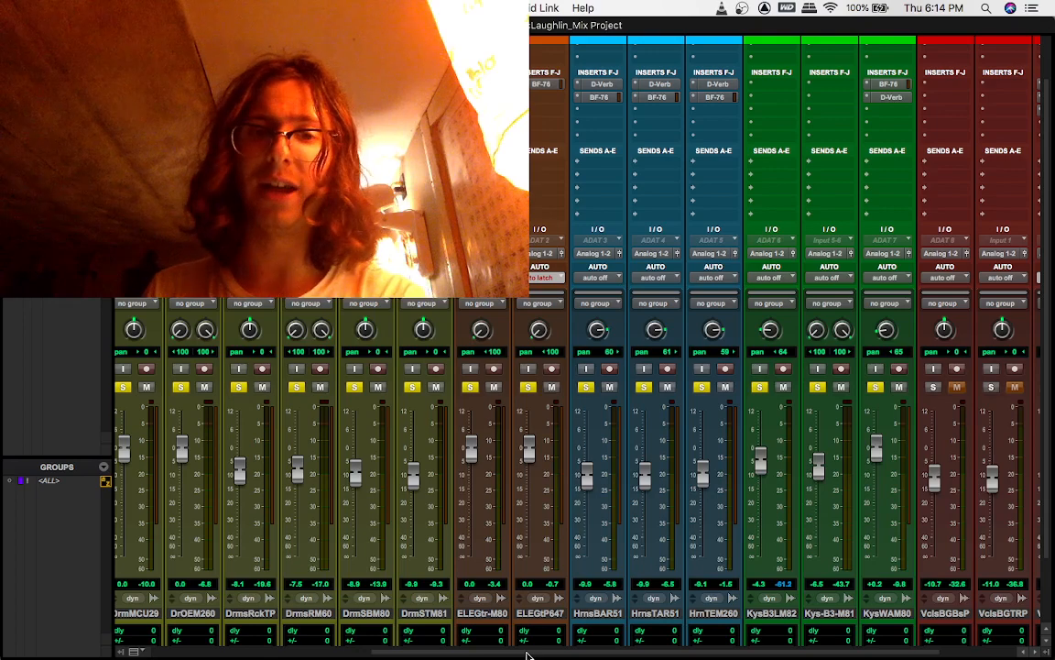
pyautogui.moveTo(527, 652)
pyautogui.mouseDown()
pyautogui.moveTo(603, 652)
pyautogui.moveTo(539, 647)
pyautogui.mouseUp()
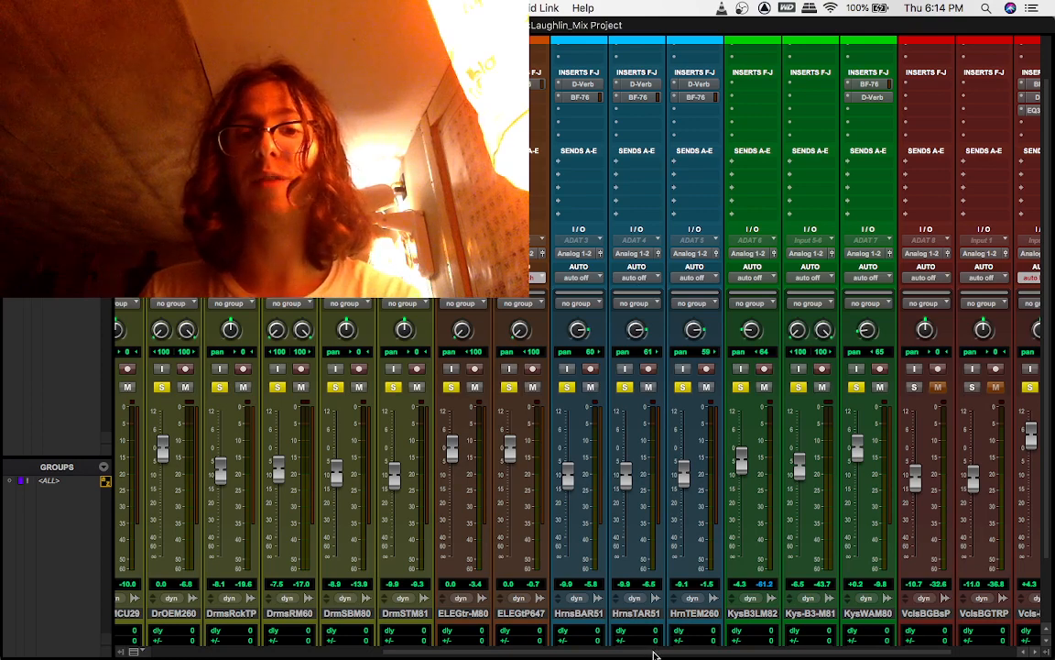
pyautogui.moveTo(654, 654); pyautogui.dragTo(626, 648)
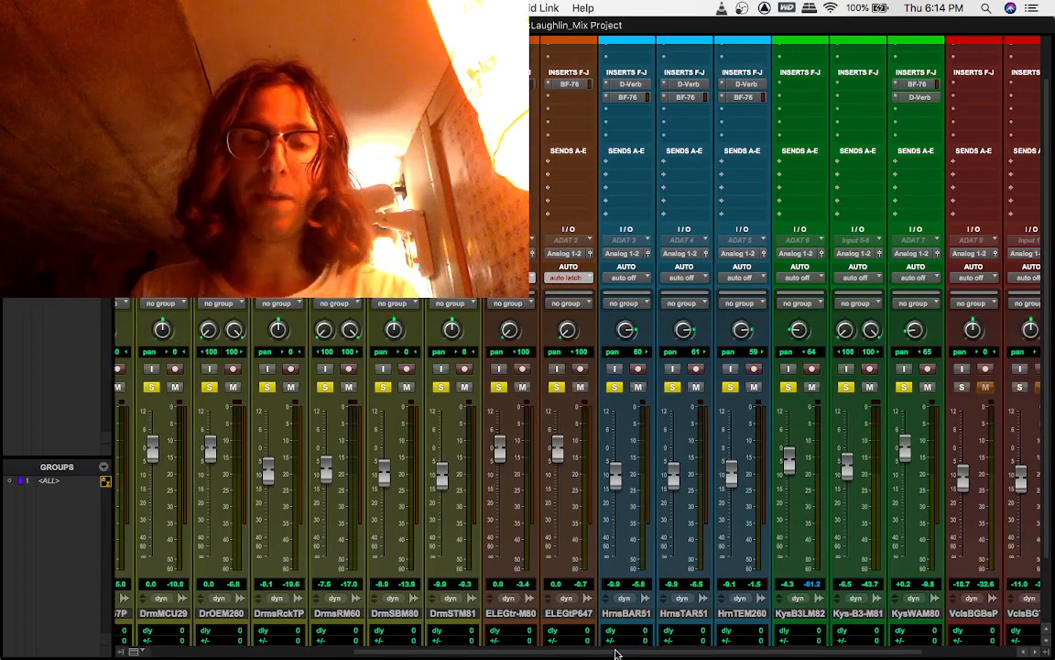
pyautogui.moveTo(615, 653); pyautogui.dragTo(584, 652)
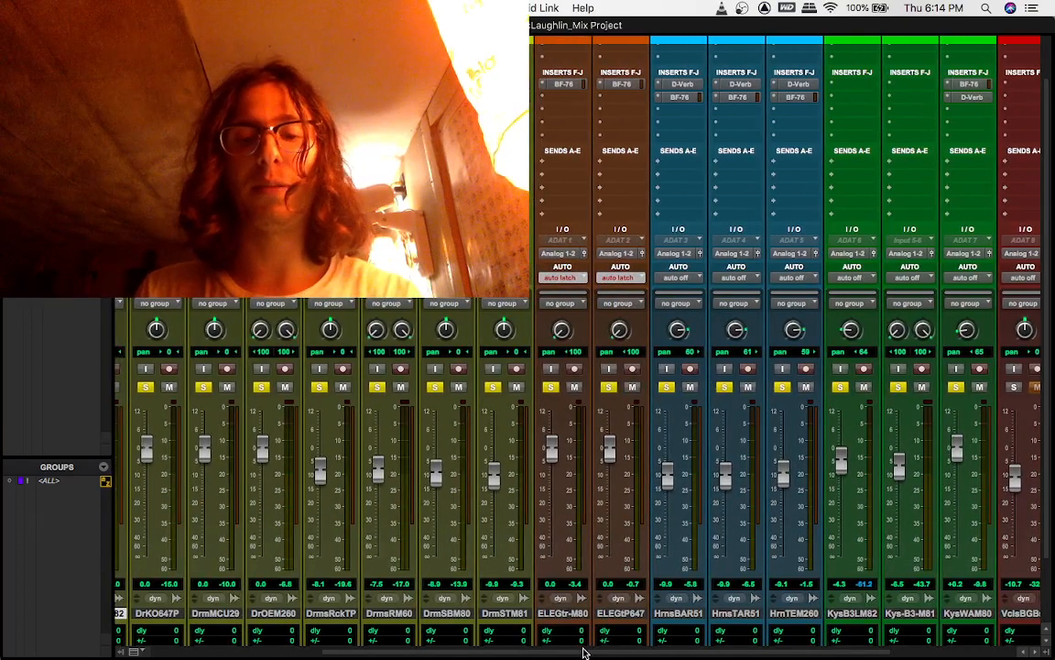
pyautogui.press('space')
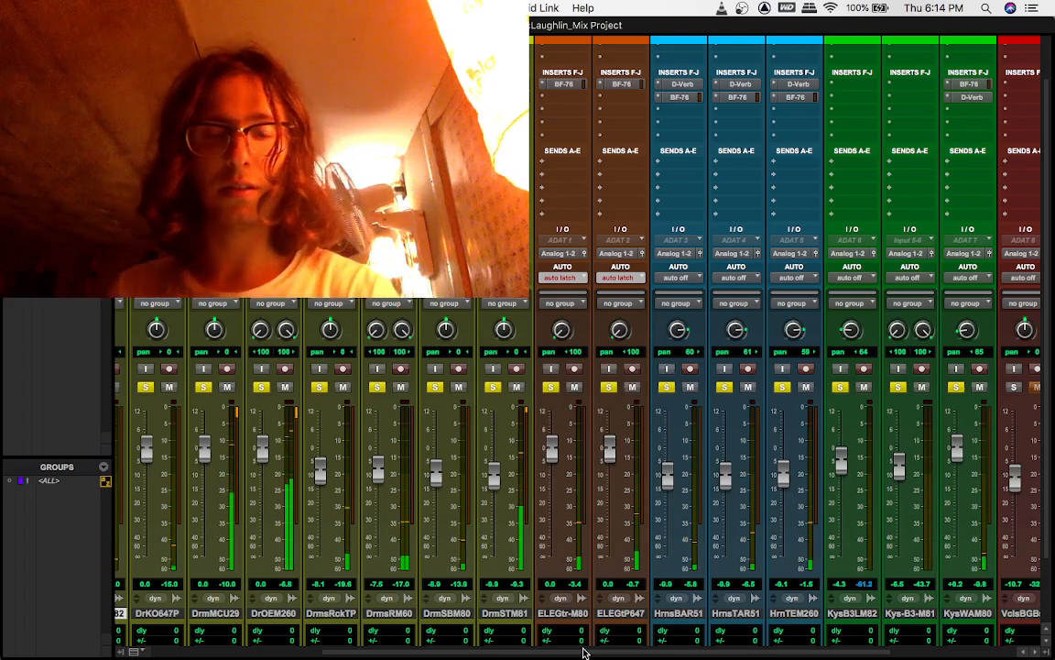
# - Raise the lead vocal fader on Vcls-Ld-Prt slightly during playback in latch mode, and switch to OBS
pyautogui.moveTo(585, 653); pyautogui.dragTo(733, 655)
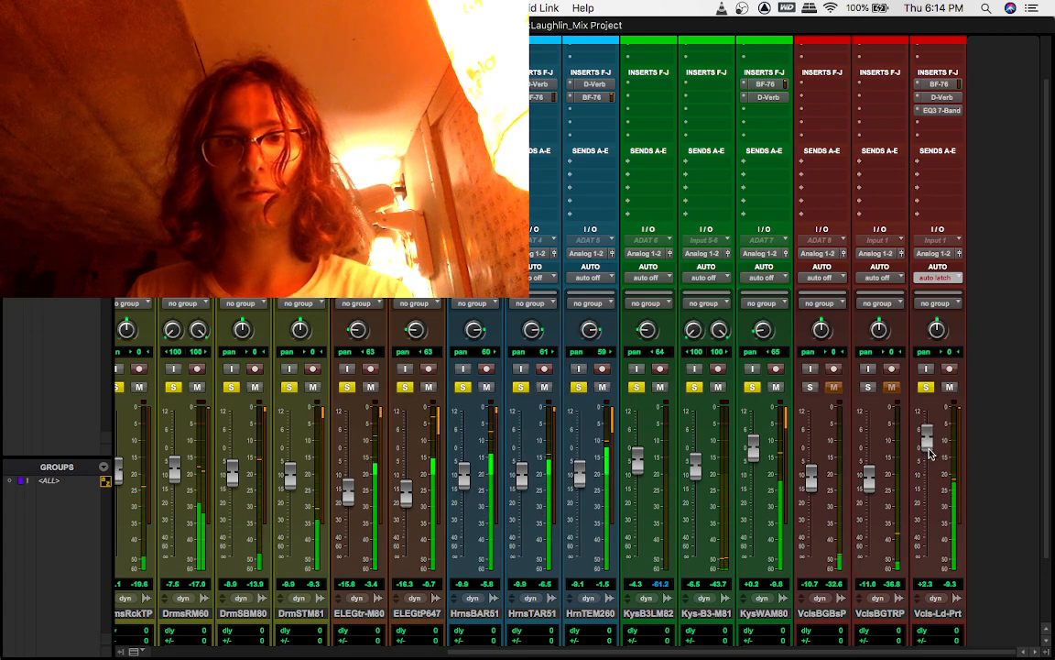
pyautogui.moveTo(930, 453); pyautogui.dragTo(930, 439)
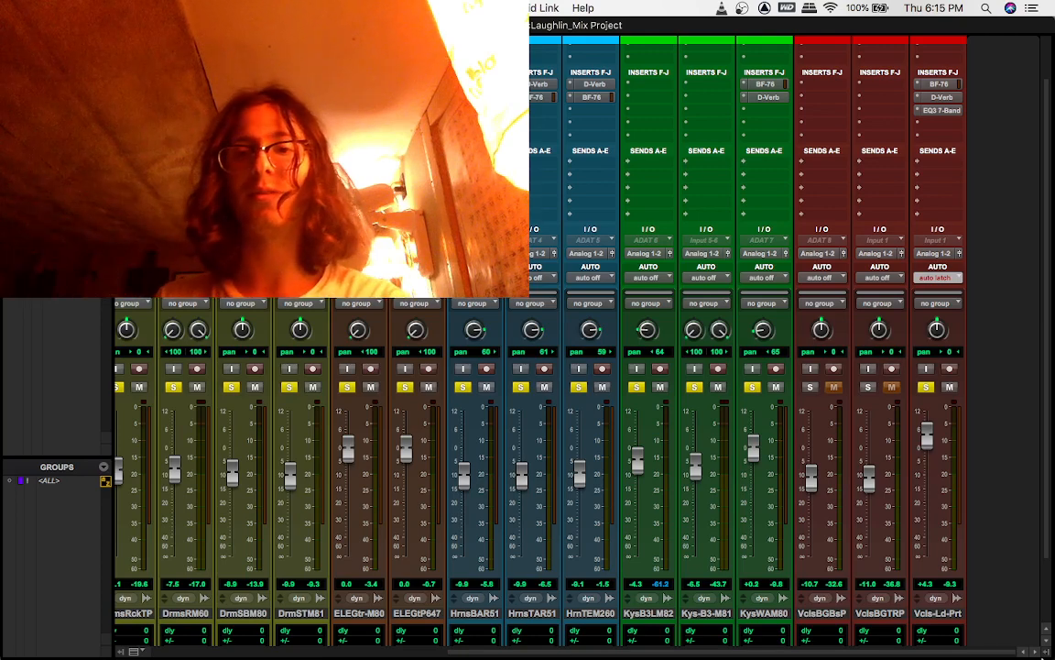
pyautogui.click(957, 642)
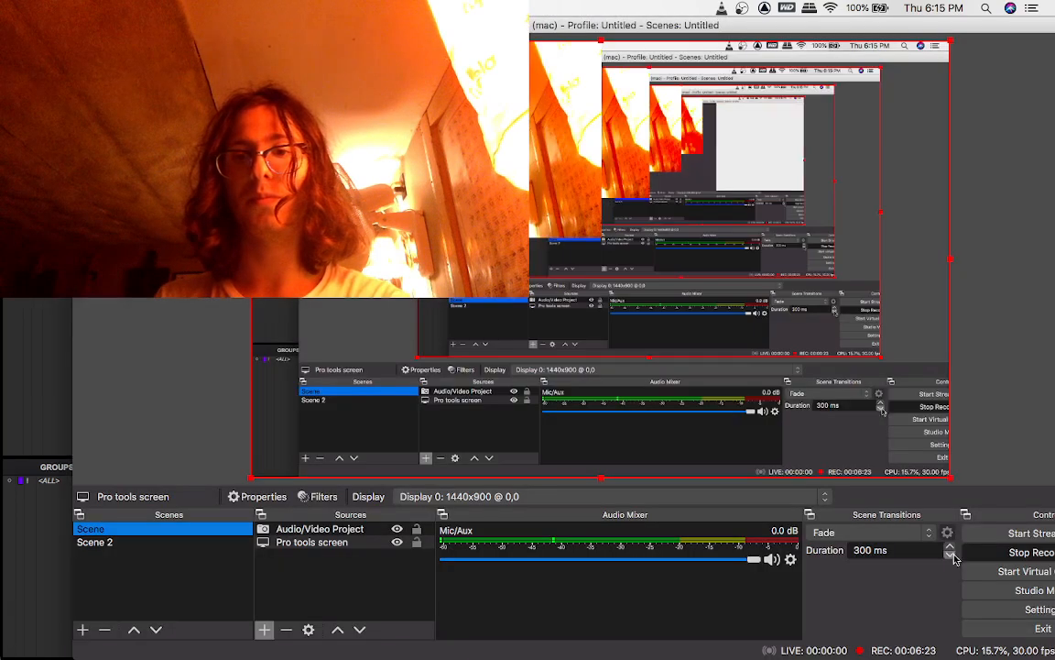